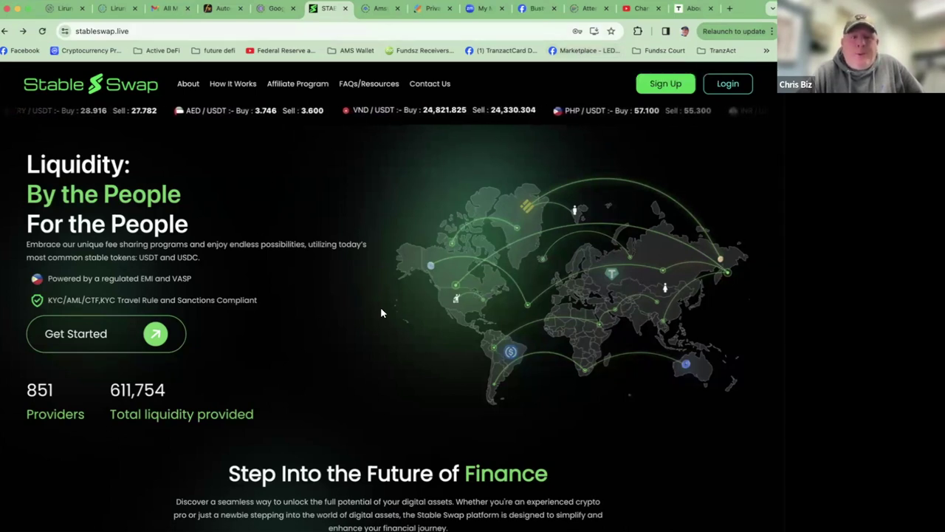
Step: Log in with the autofilled credentials to reach the dashboard showing 9.972 USDT and 0.000 USDC
left_click(666, 84)
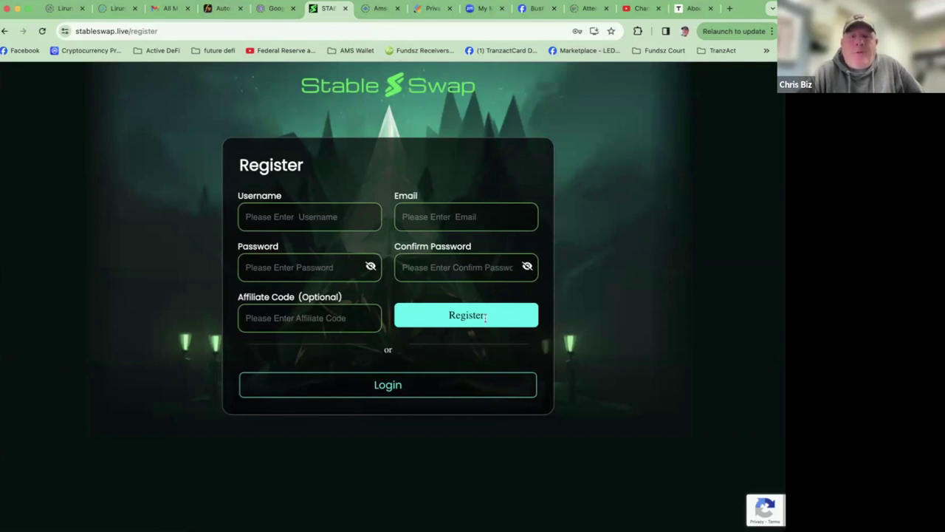
left_click(391, 387)
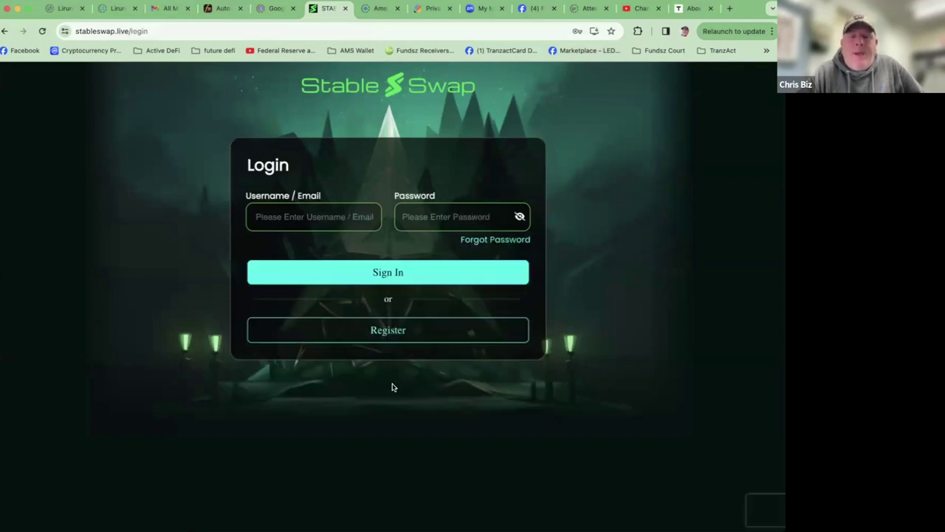
left_click(378, 273)
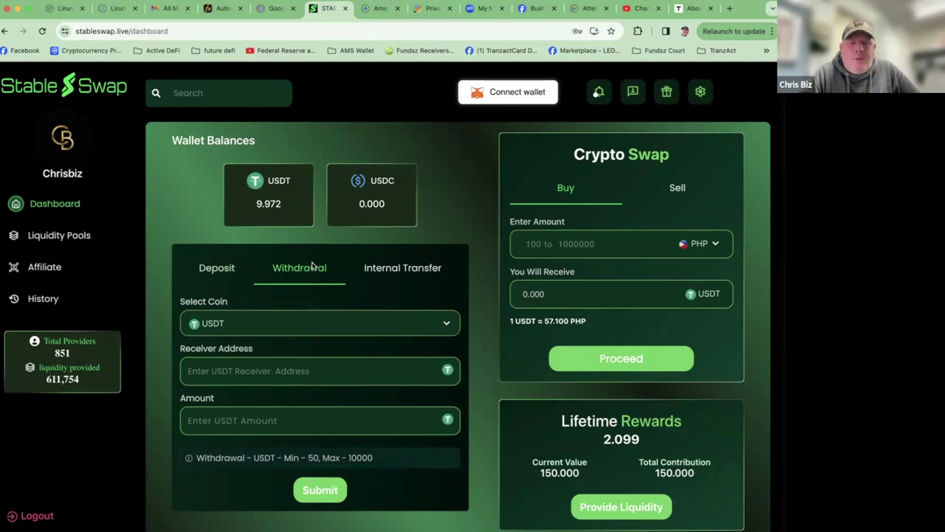
Step: Switch to the Deposit form and choose USDT on the Tron network
left_click(218, 271)
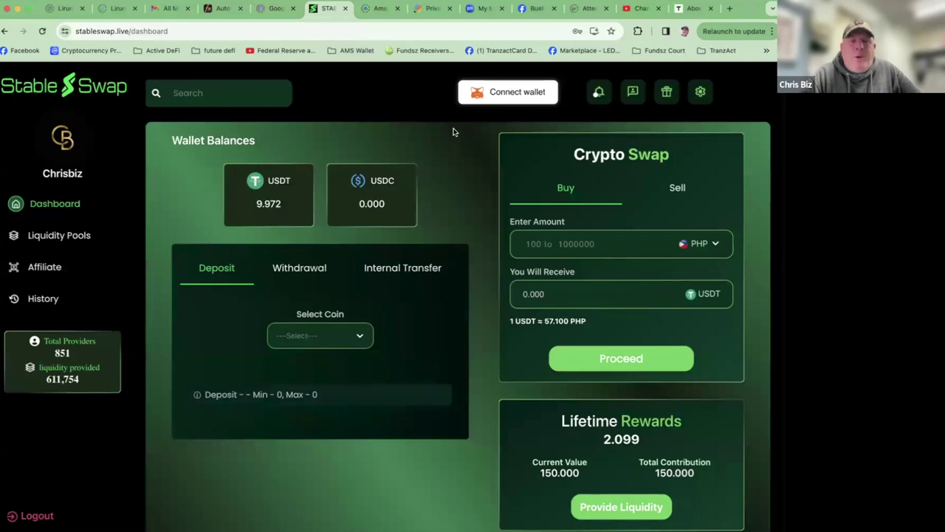
left_click(362, 340)
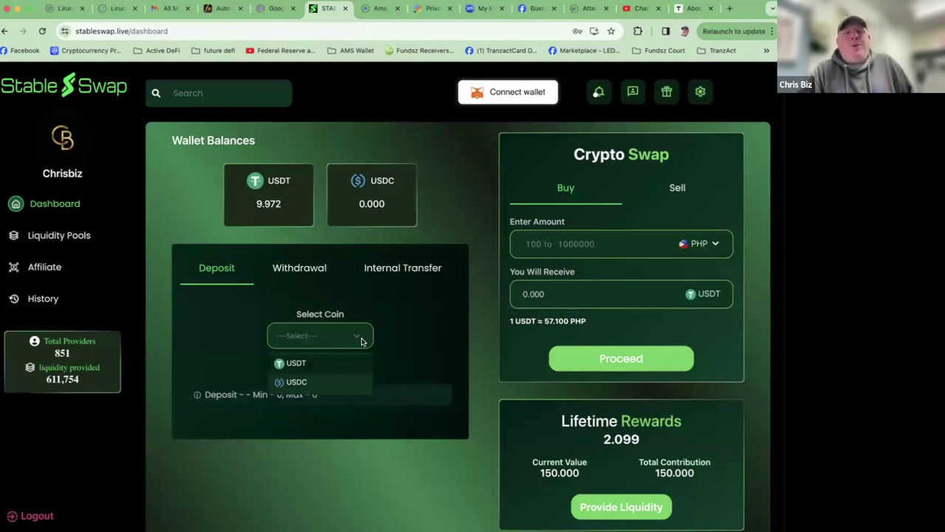
left_click(343, 363)
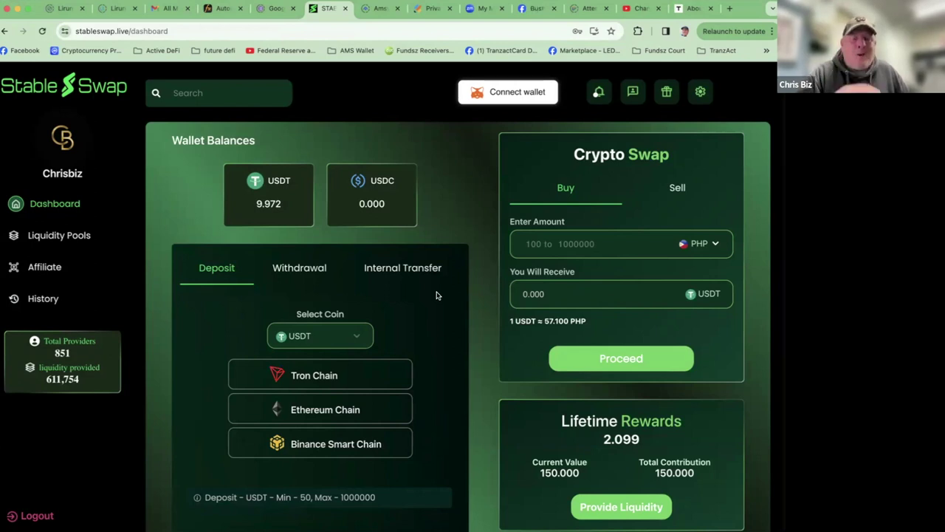
left_click(324, 376)
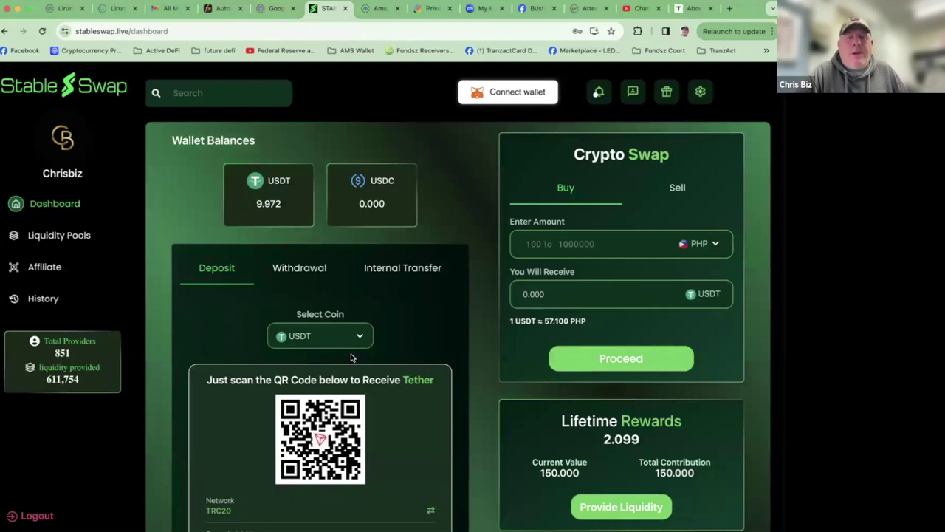
Step: Reselect USDT, try Binance Smart Chain, then settle on Tron to show the TRC20 deposit address
scroll(387, 360, "down", 3)
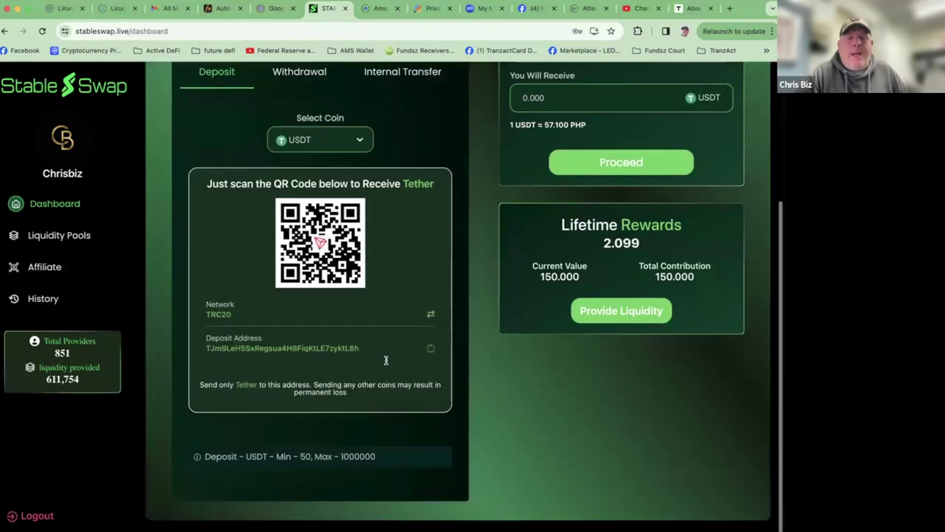
left_click(323, 140)
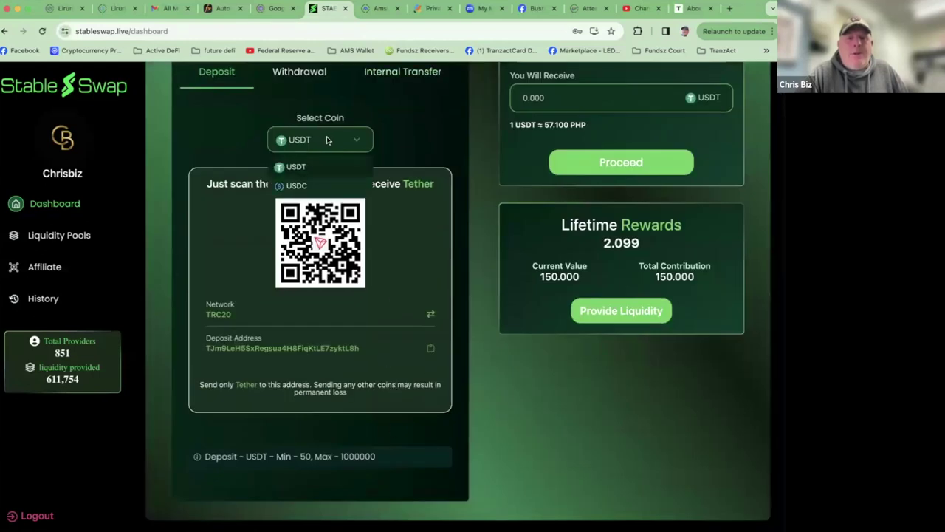
left_click(295, 166)
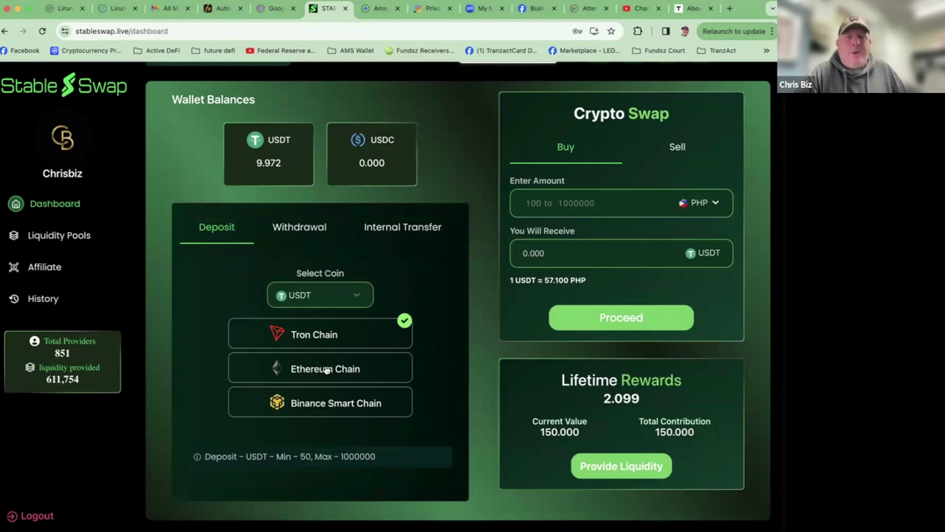
left_click(314, 403)
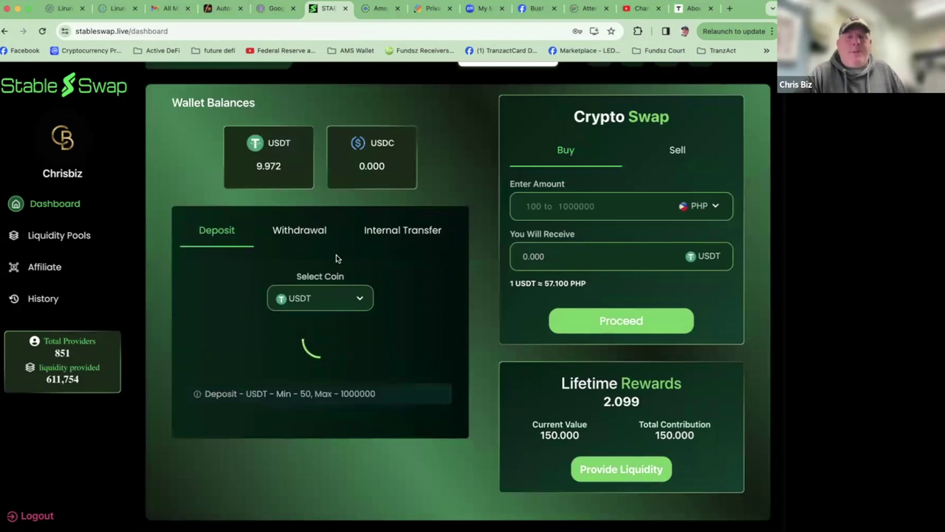
left_click(358, 294)
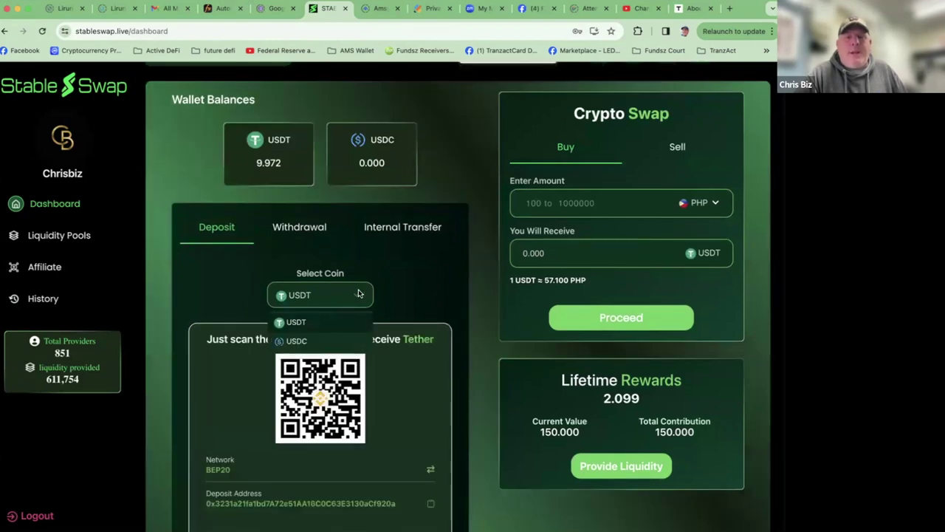
left_click(288, 322)
left_click(284, 332)
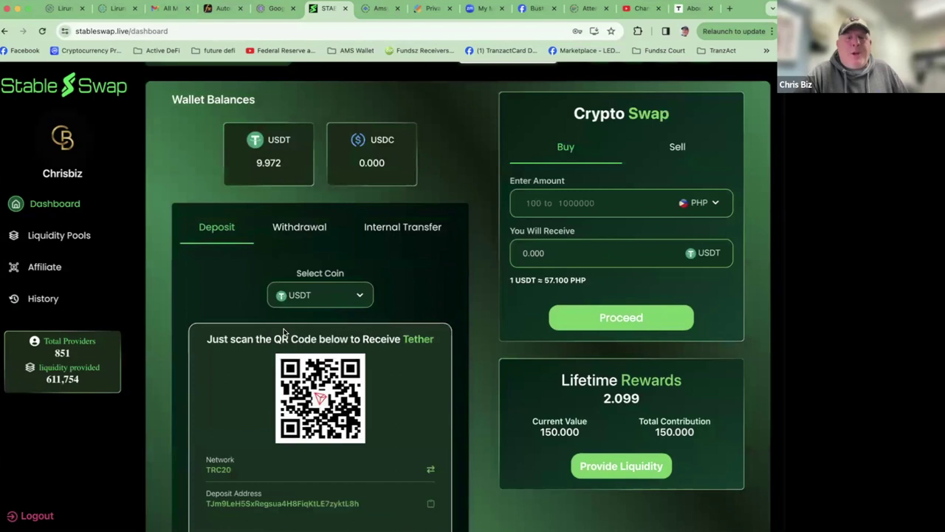
Step: Copy the TRC20 USDT deposit address and bring up the SafePal wallet extension
scroll(242, 269, "down", 3)
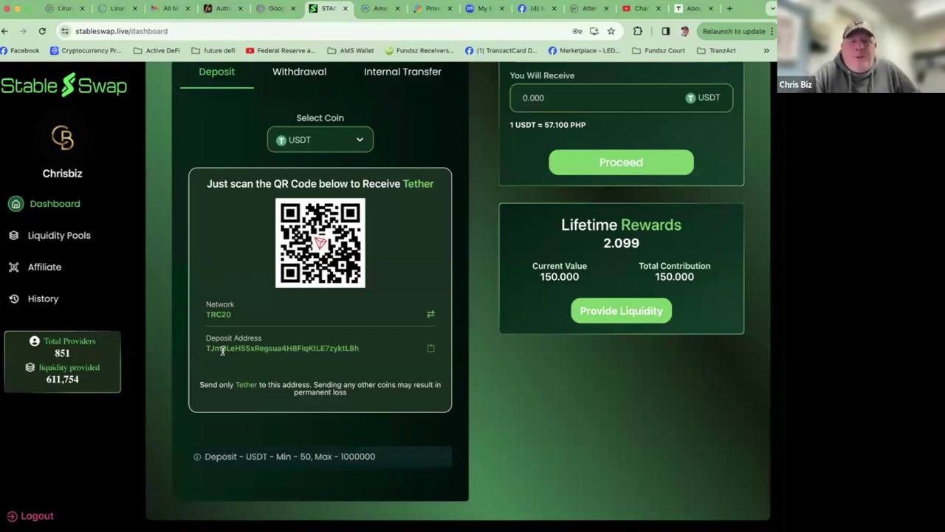
left_click(430, 348)
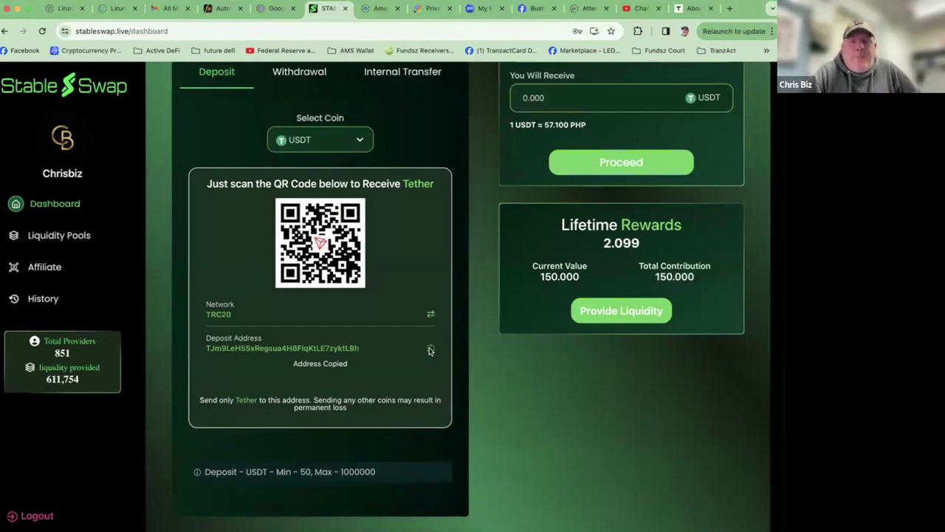
left_click_drag(369, 348, 394, 365)
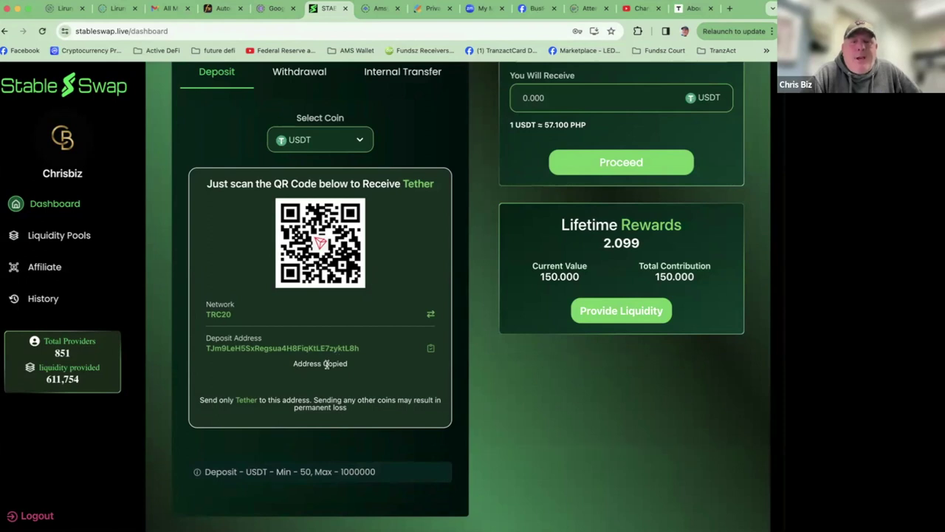
scroll(326, 363, "up", 3)
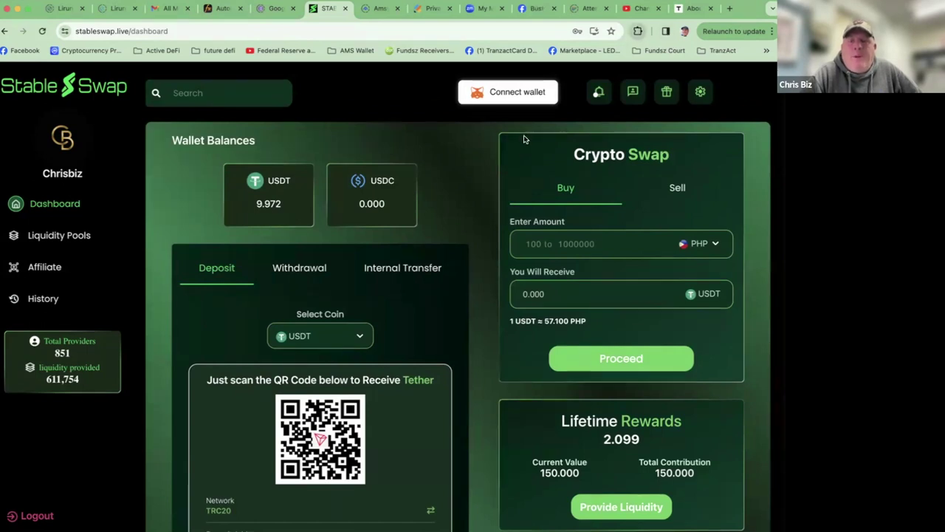
key("alt+shift+s")
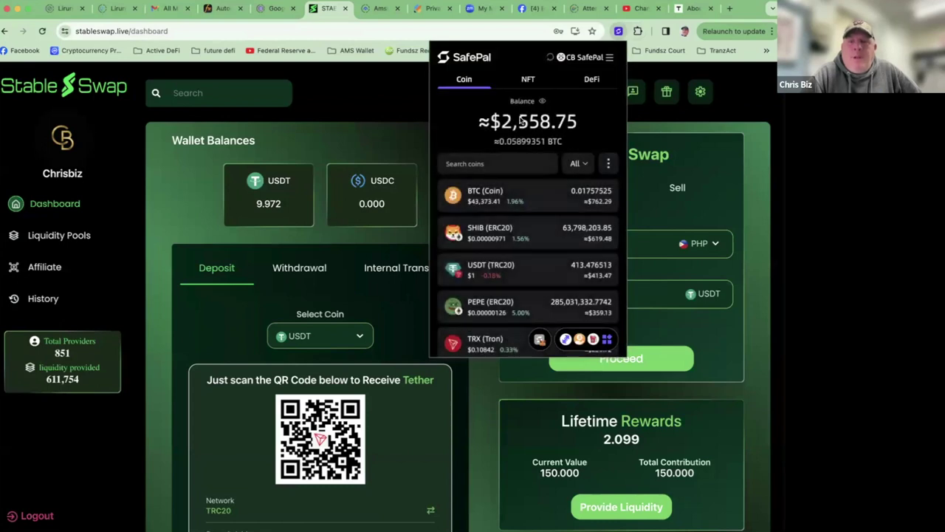
Step: Open the Send form for USDT (TRC20), which has 413.476513 USDT available
scroll(523, 220, "down", 3)
scroll(524, 236, "down", 1)
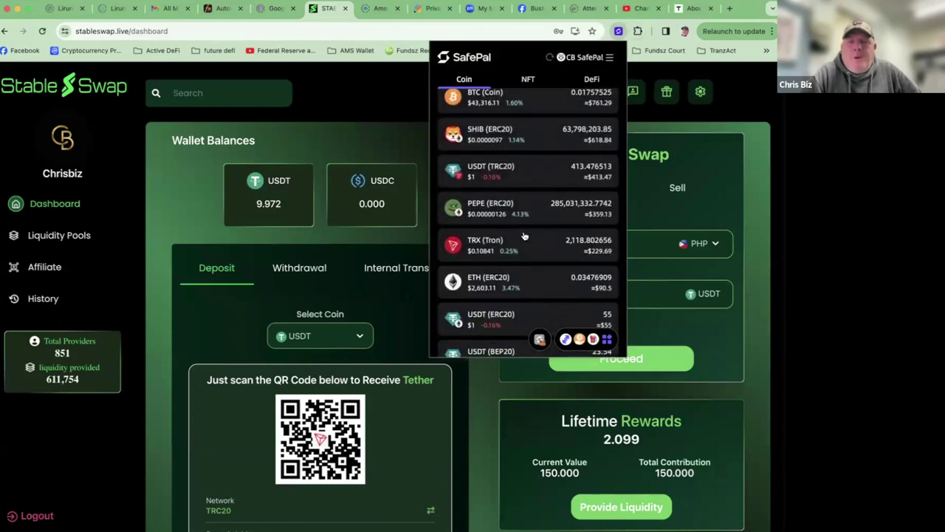
left_click(531, 172)
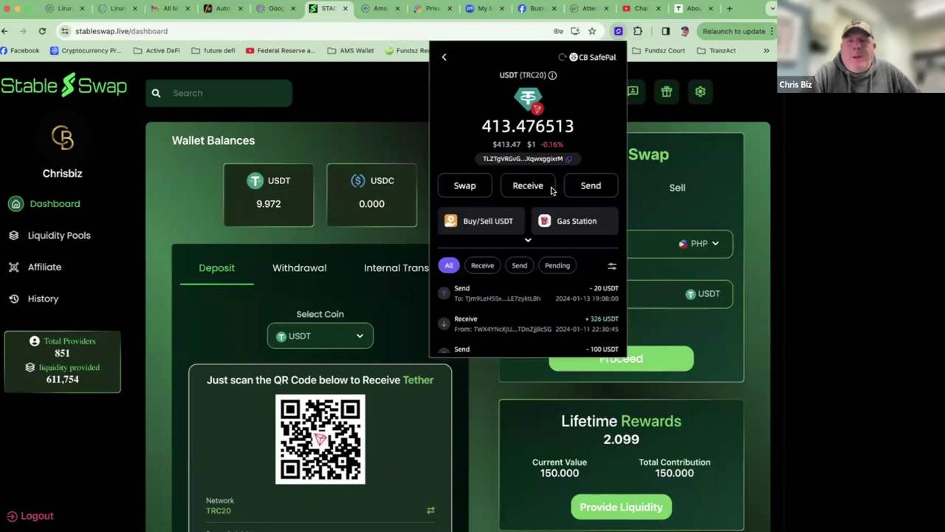
left_click(589, 187)
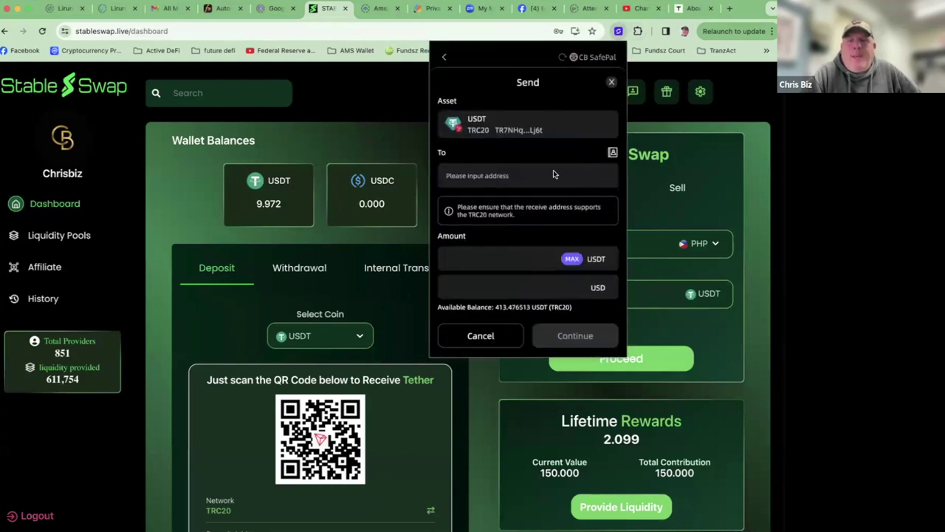
left_click(449, 176)
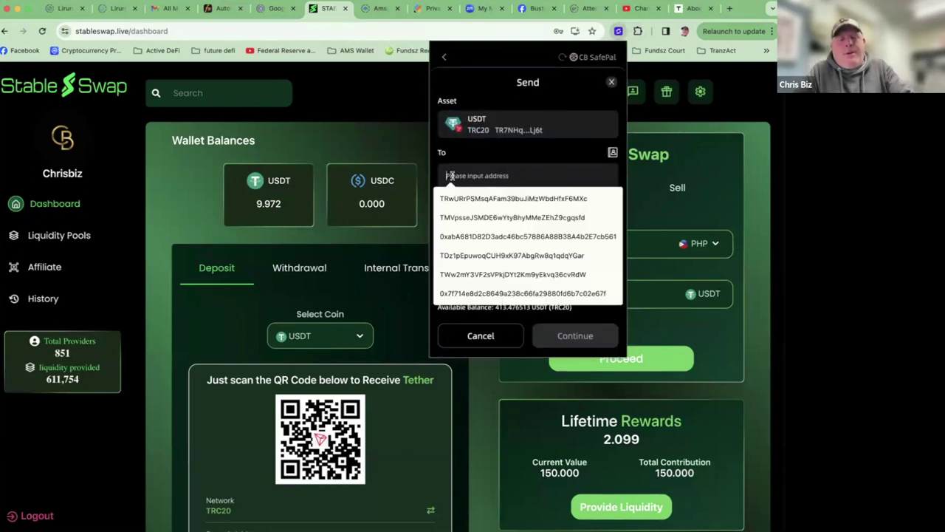
Step: Paste the StableSwap deposit address as recipient, enter 100 USDT, and continue to confirmation
key("super+v")
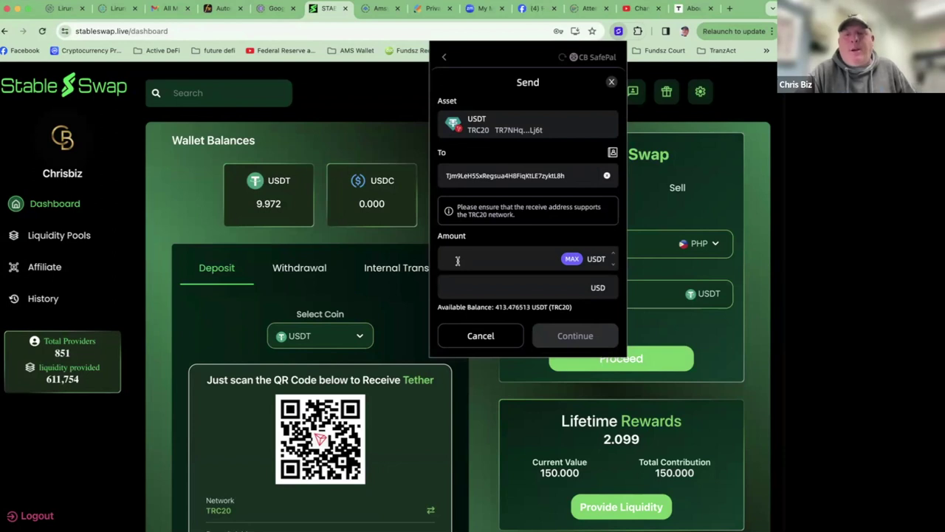
type("100")
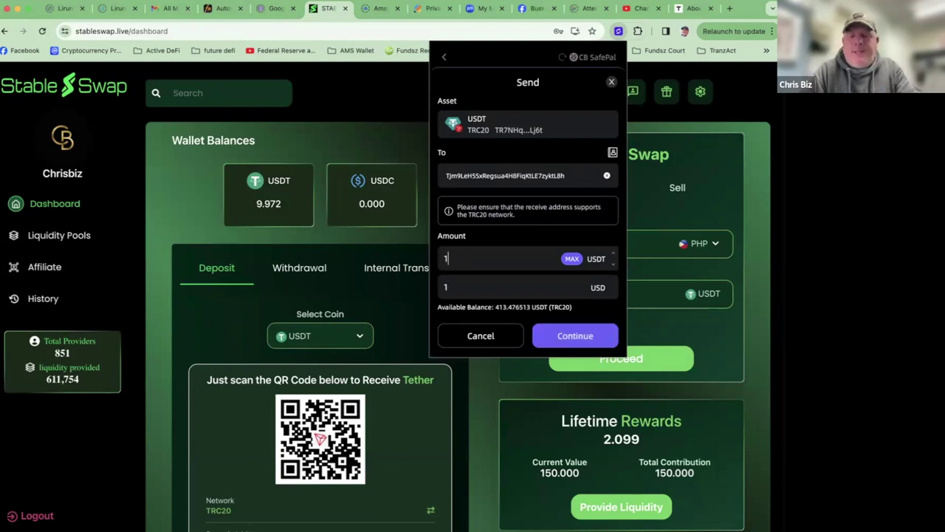
left_click(483, 287)
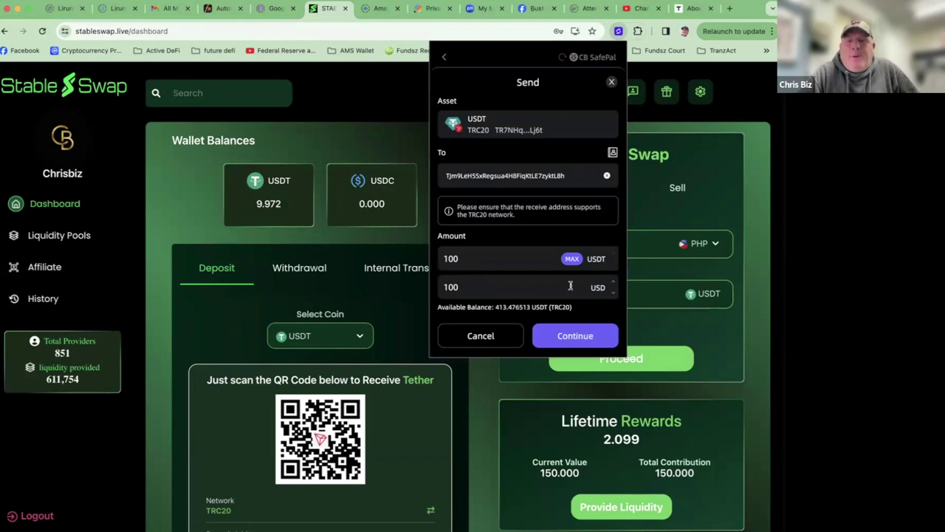
left_click(487, 258)
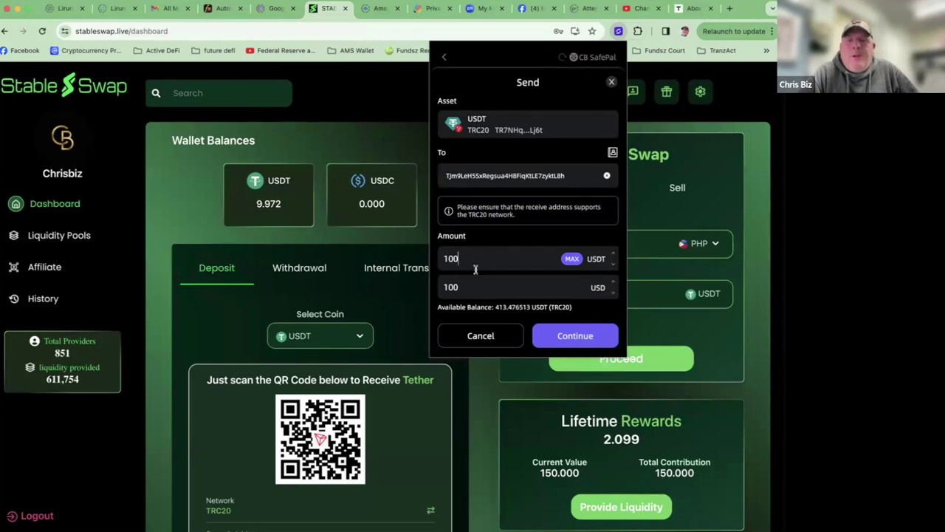
left_click(567, 340)
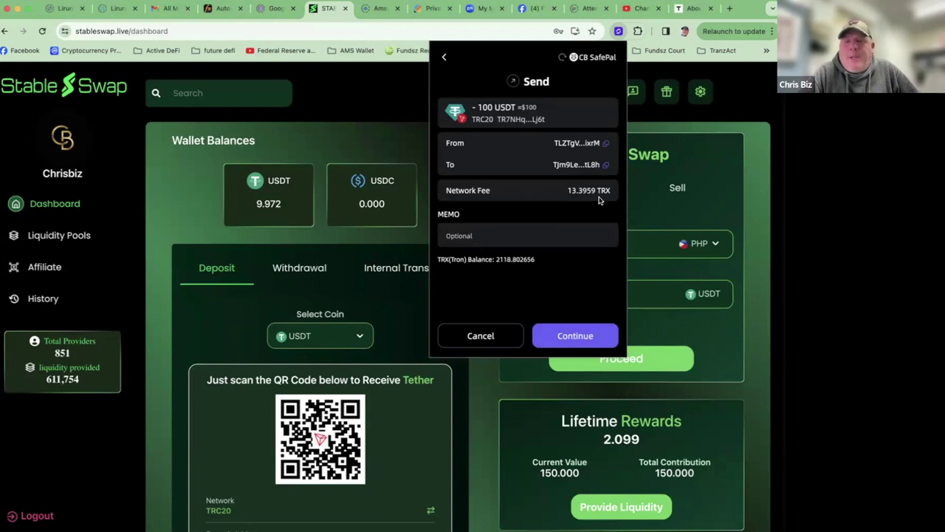
Step: Add the memo 'SS 01-16-24' and submit the 100 USDT transfer
left_click_drag(566, 190, 595, 191)
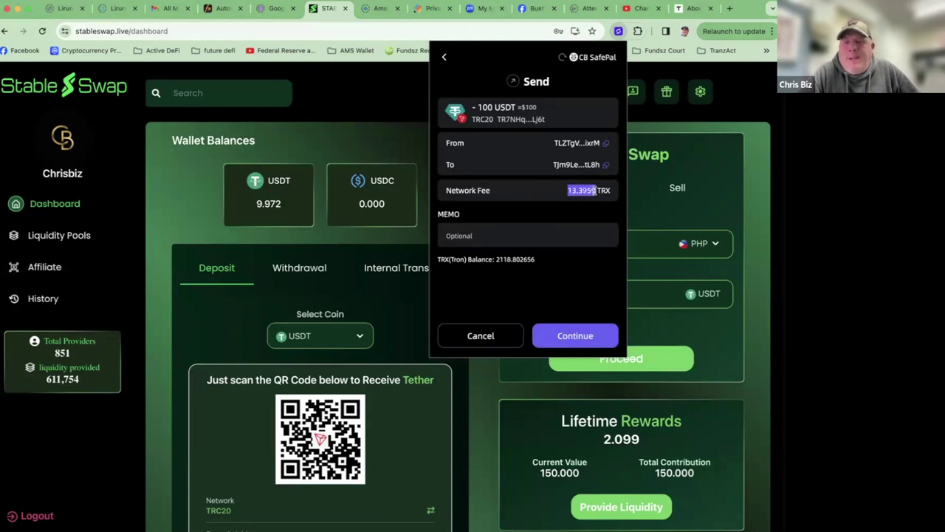
left_click(579, 213)
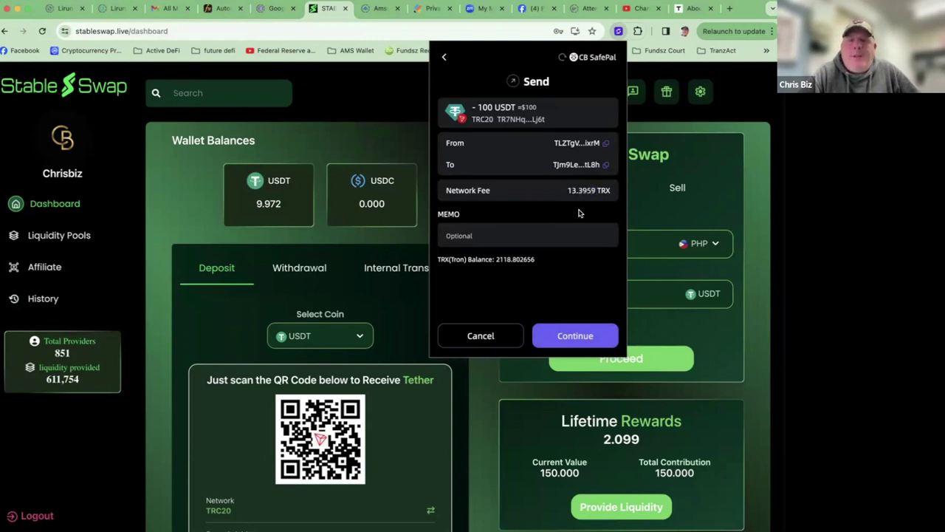
left_click(475, 235)
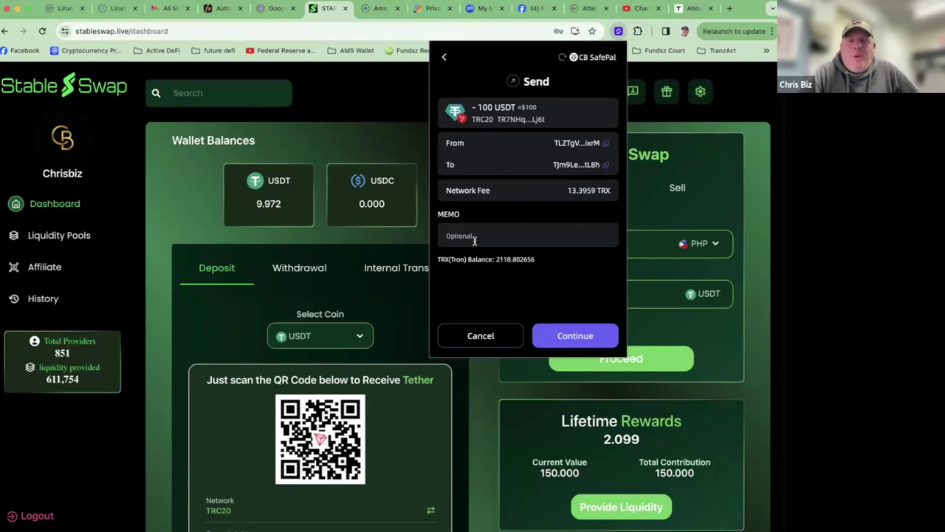
type("SS 1")
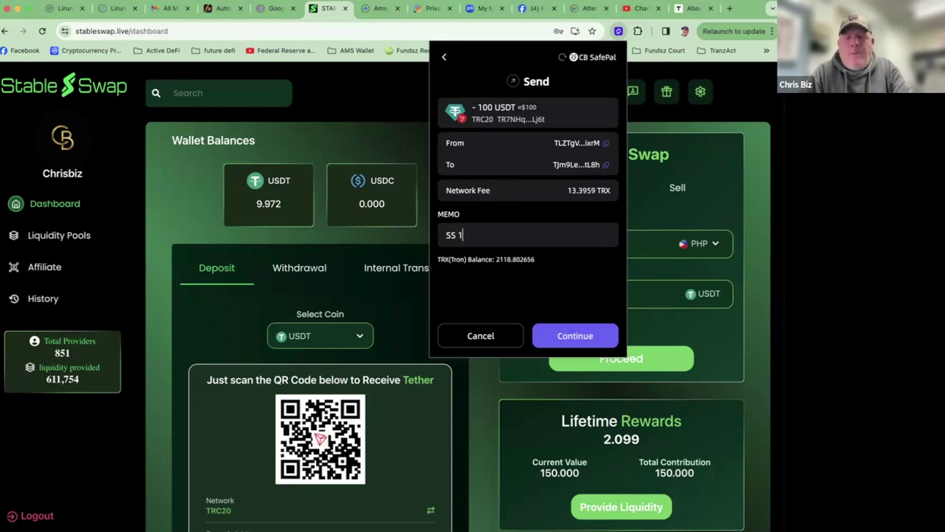
type("01-")
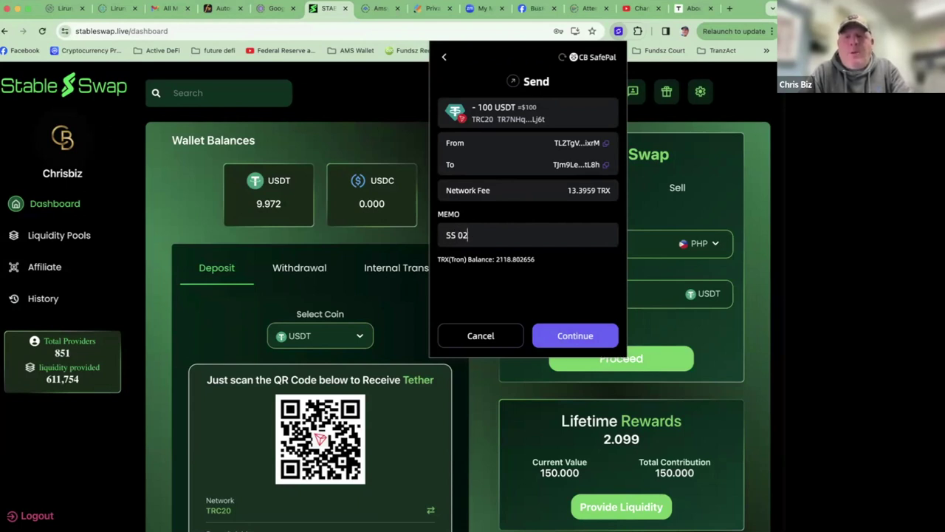
type("16-24")
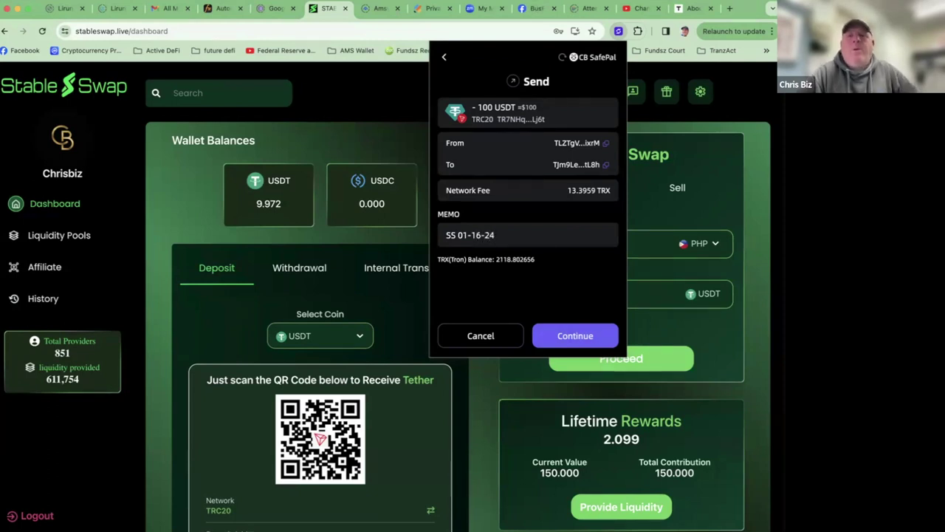
left_click(554, 334)
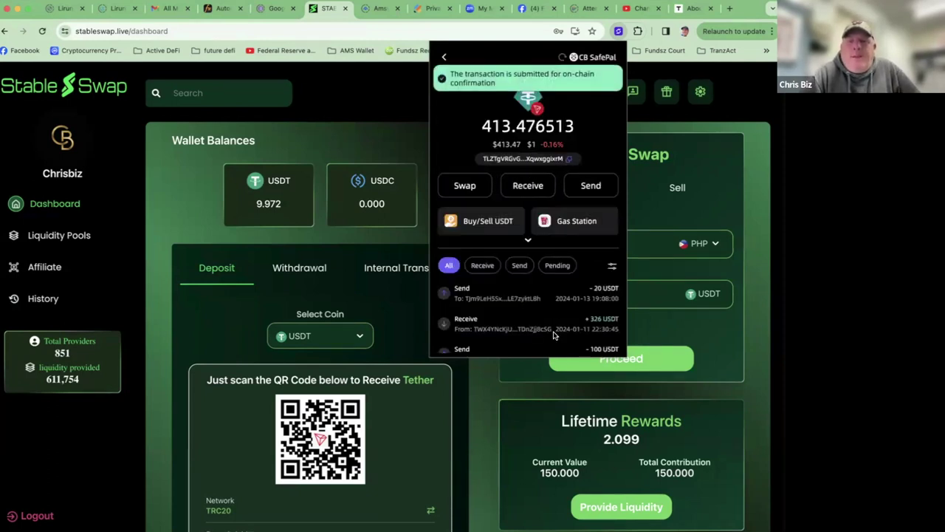